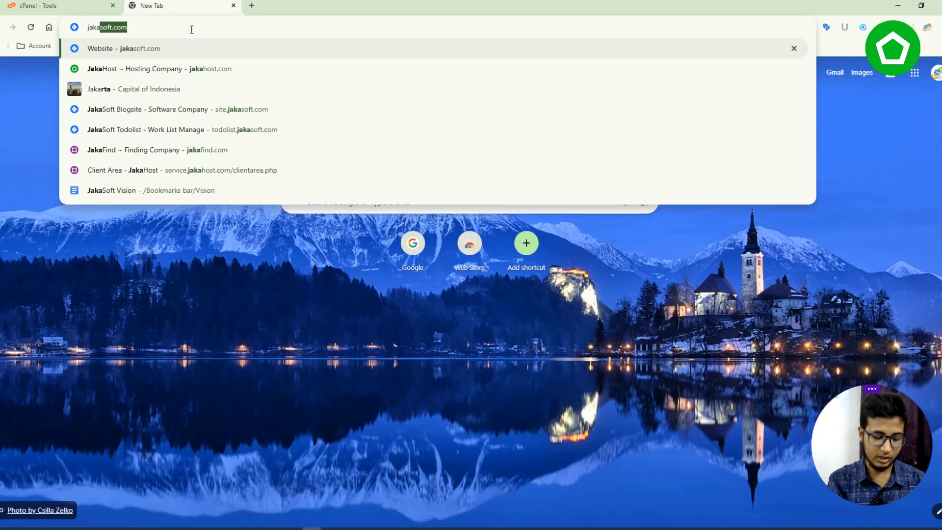
Load jakabuzz.com/cpanel and continue past the redirect to the cPanel login page at port 2083
text(bu)
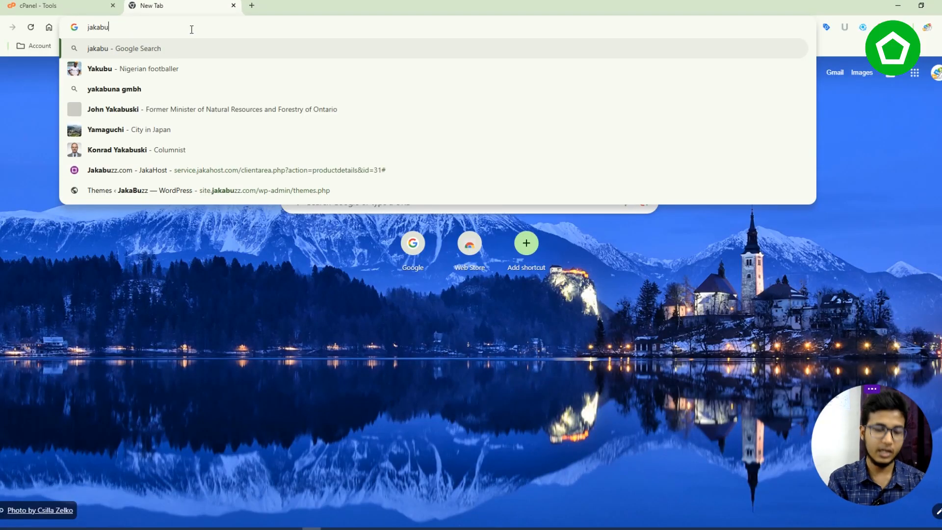
text(zz.c)
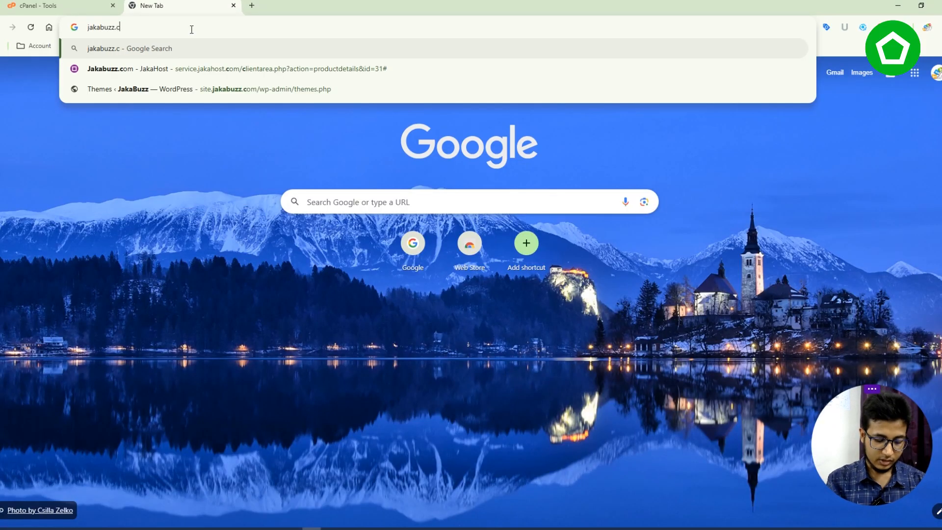
text(om/)
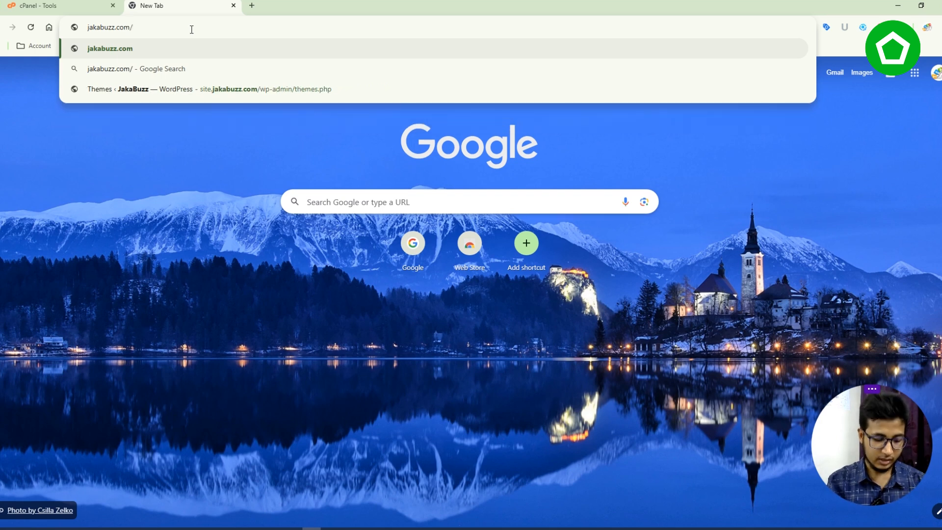
text(cpanel)
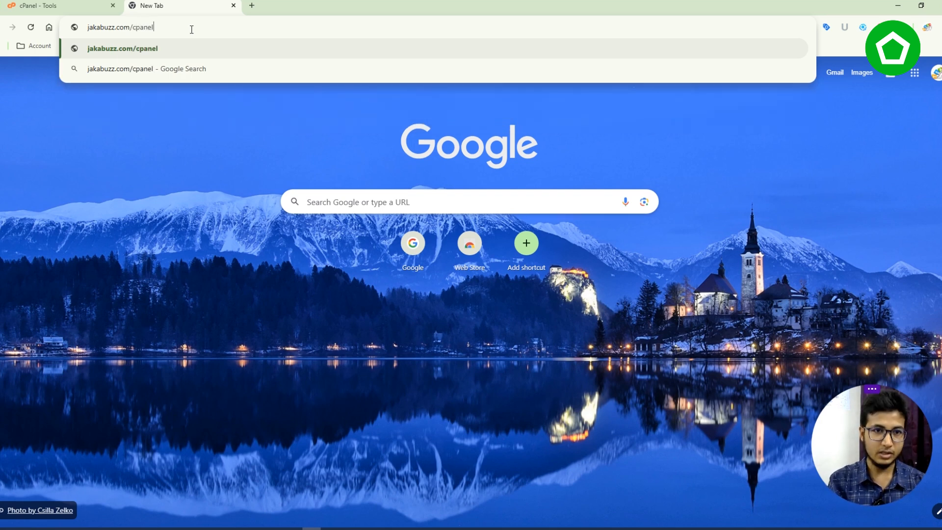
key(Return)
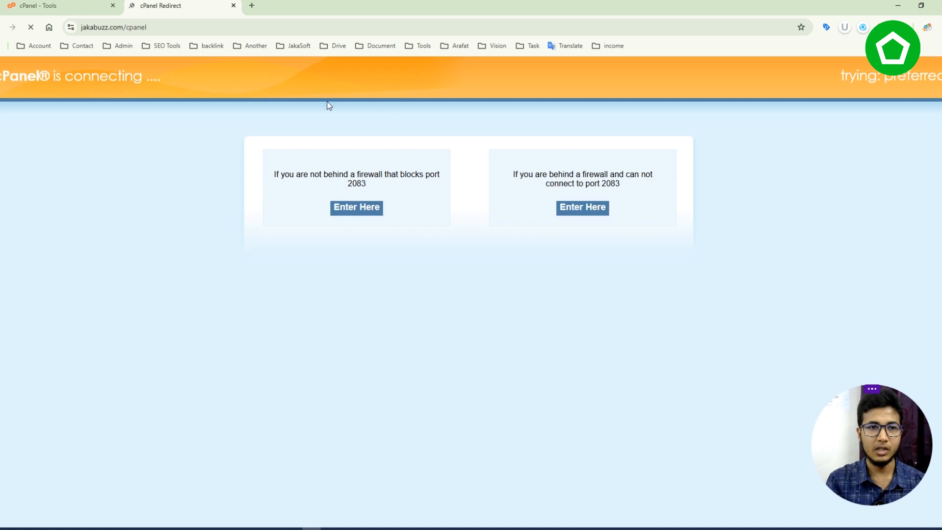
click(377, 207)
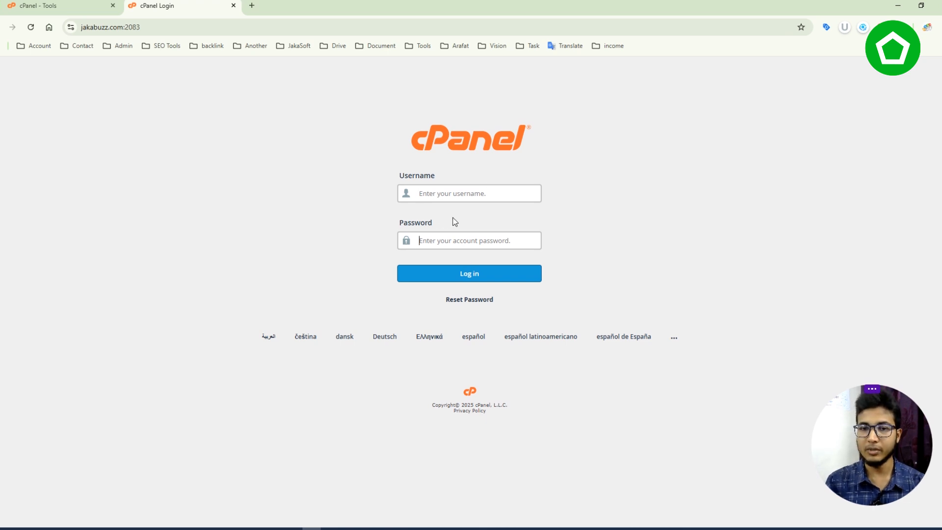
Close the extra cPanel Login tab to return to the signed-in jakabuzz Tools dashboard
click(234, 6)
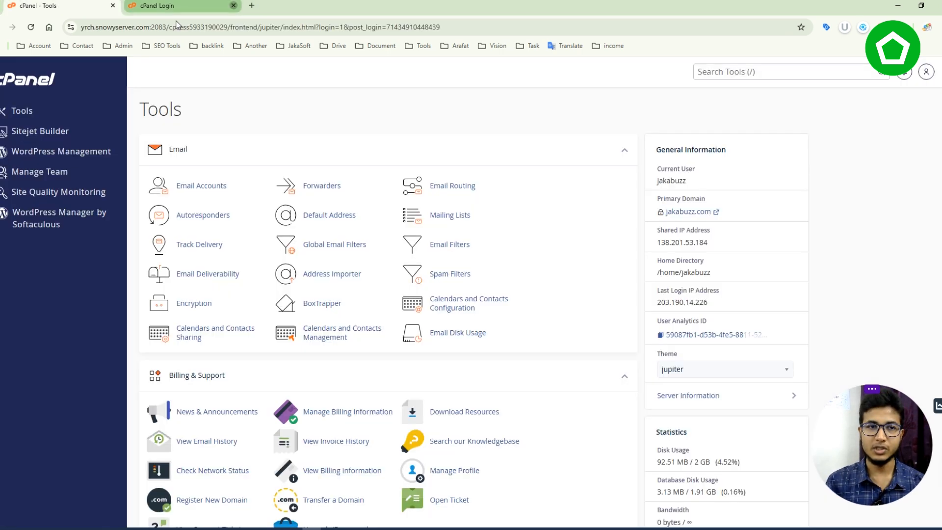
scroll(546, 276, down, 4)
scroll(546, 276, up, 4)
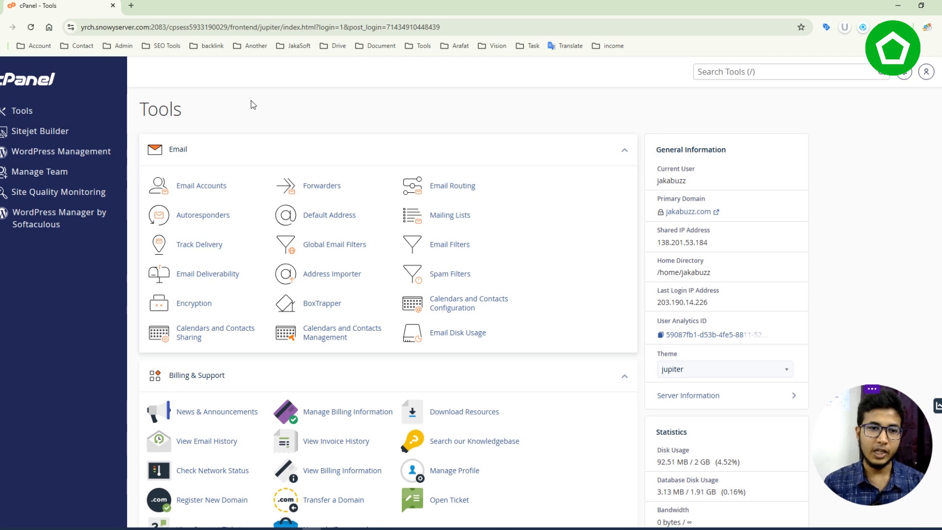
scroll(489, 272, down, 3)
scroll(422, 296, up, 3)
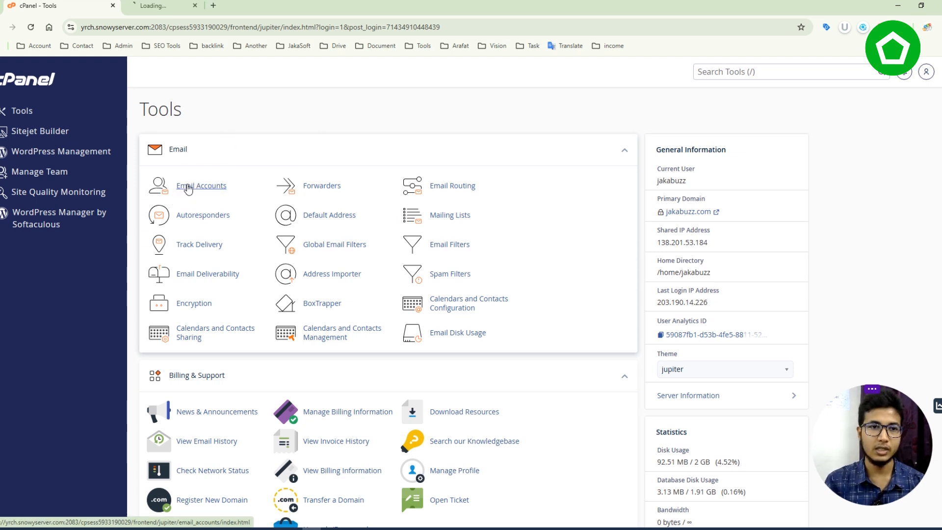
On the Email Accounts tab, look over the existing admin addresses, then open the + Create form
click(188, 4)
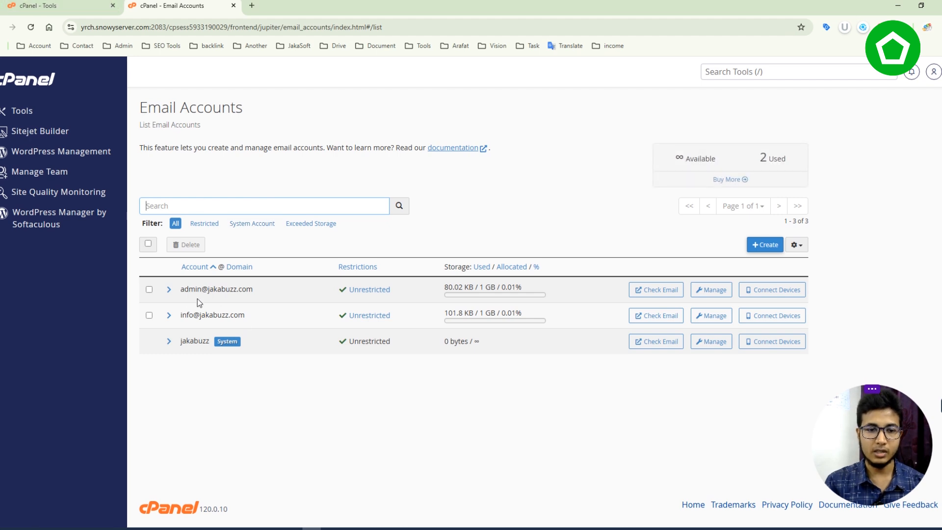
drag(181, 288, 245, 315)
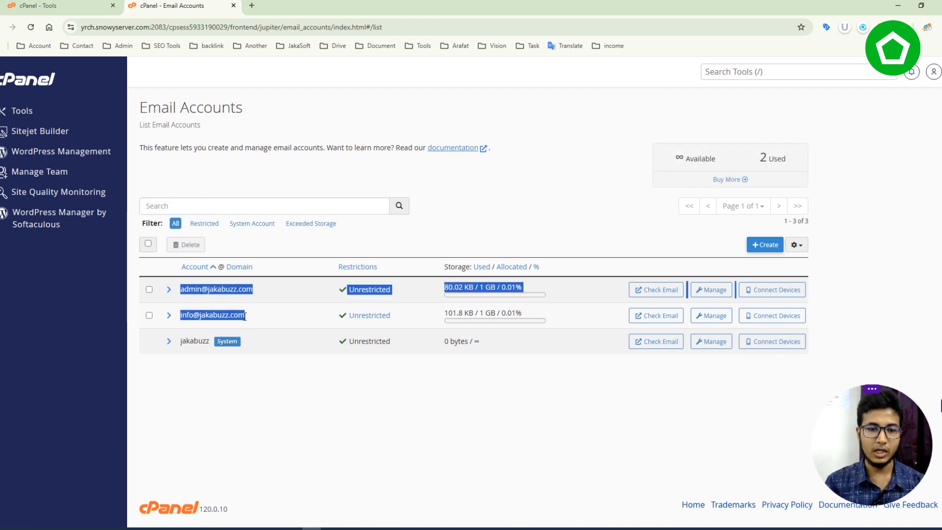
click(267, 404)
drag(180, 289, 248, 285)
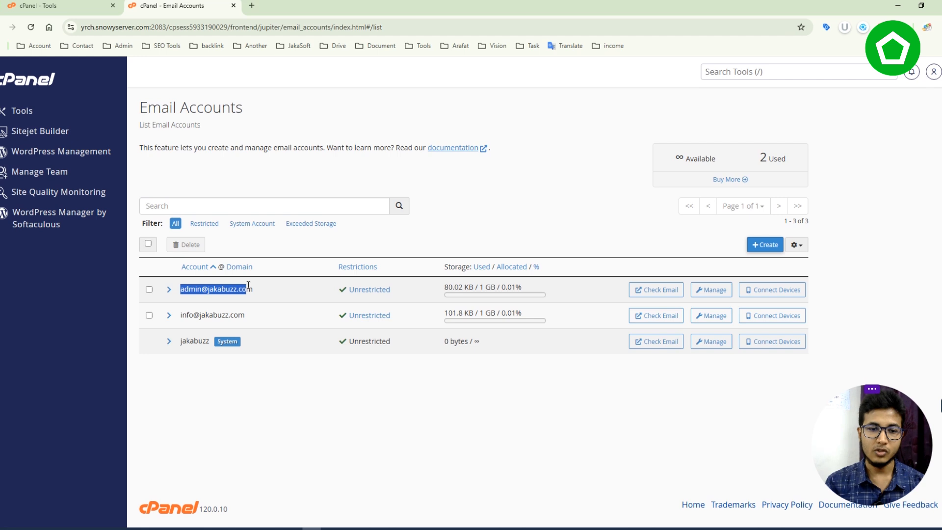
click(556, 160)
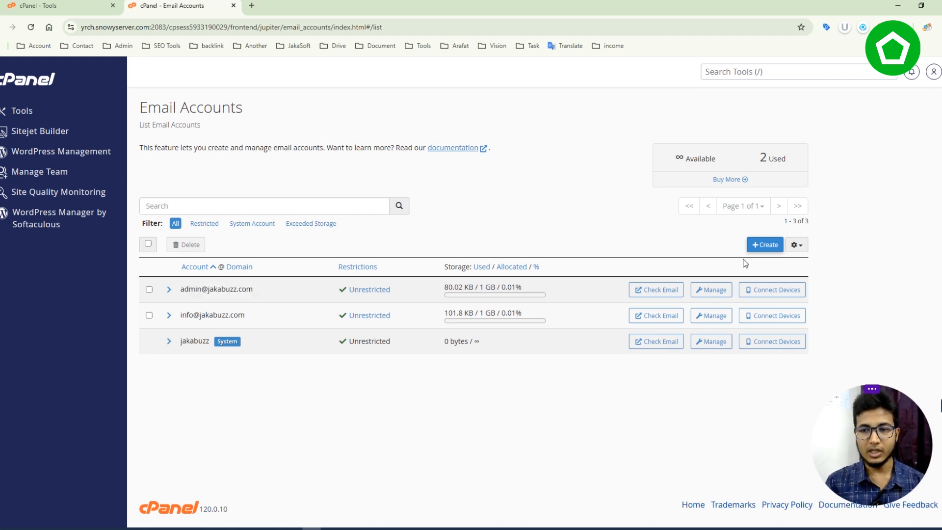
click(768, 244)
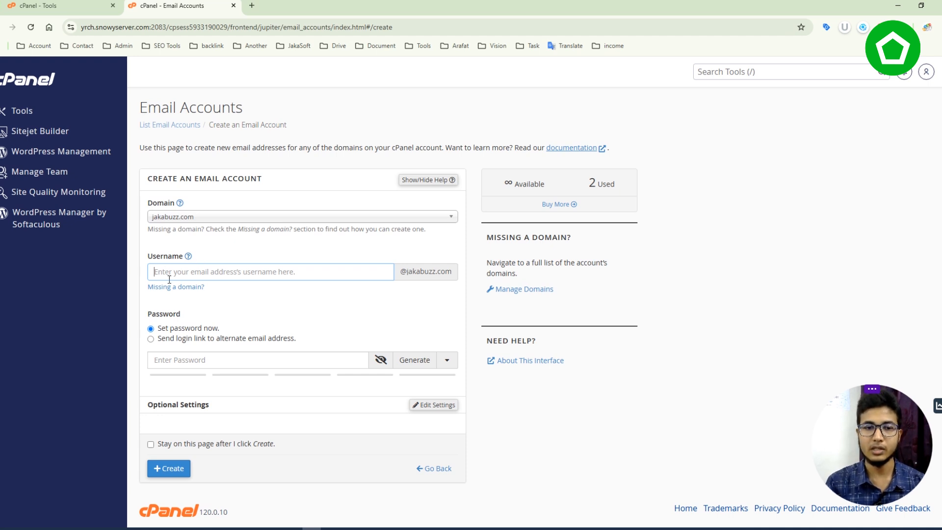
click(2, 27)
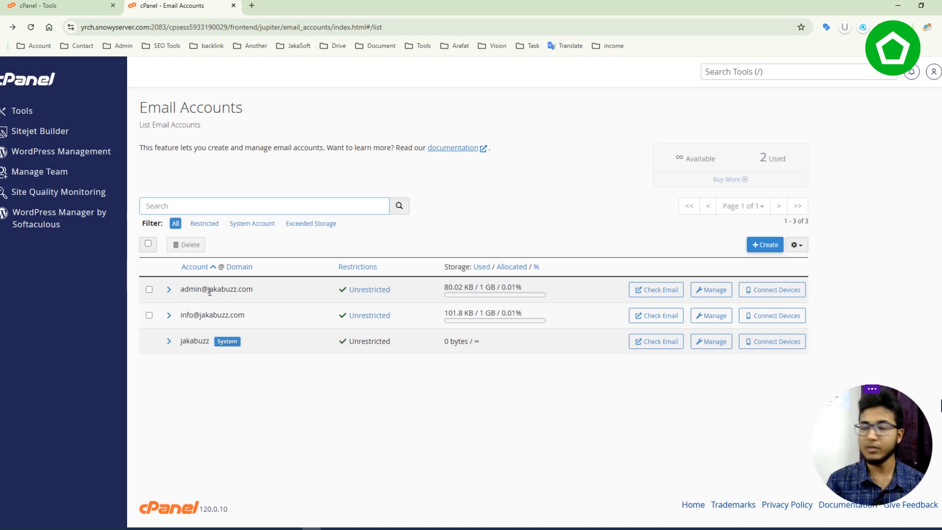
drag(182, 316, 245, 317)
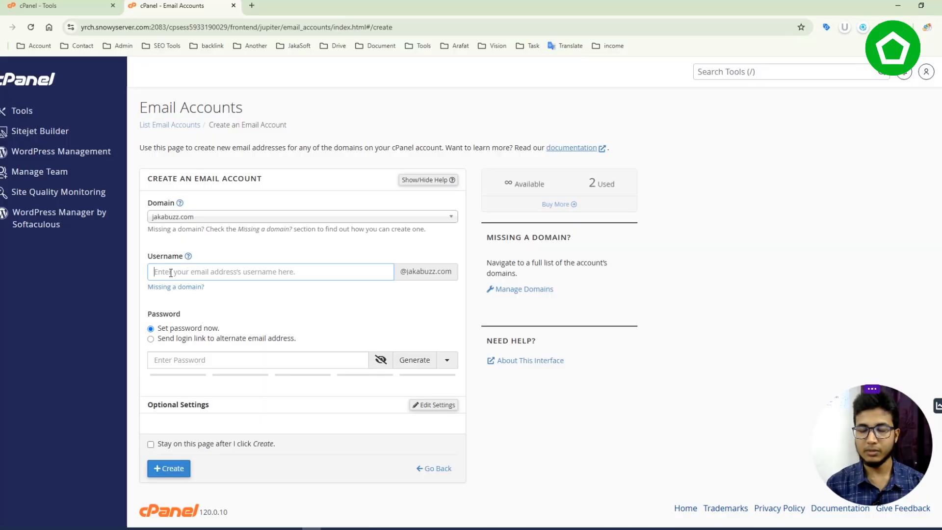
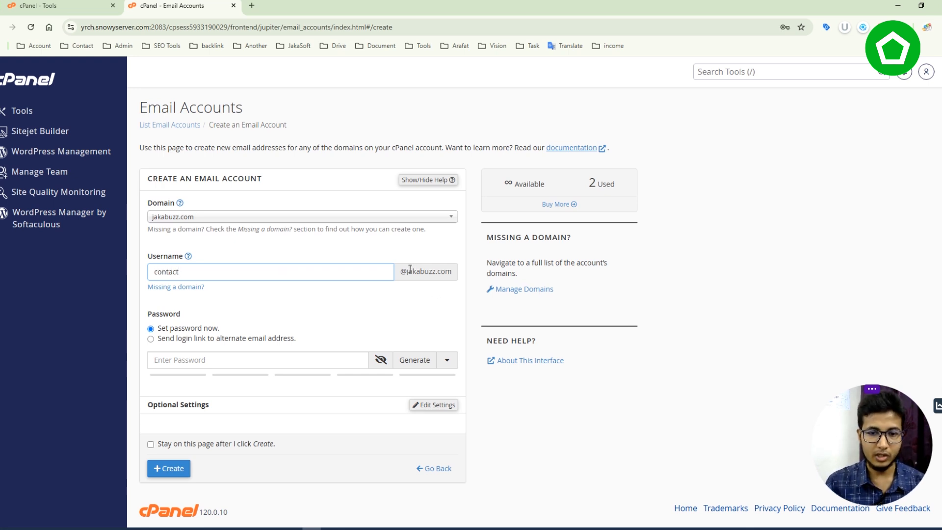
drag(398, 273, 455, 279)
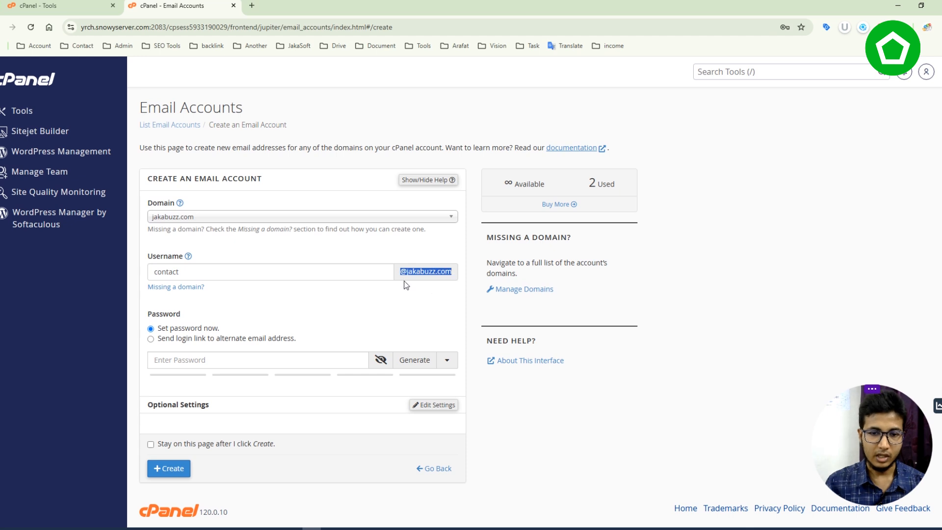
Give the contact mailbox a password rated strength 100 and create the account
click(157, 357)
click(250, 357)
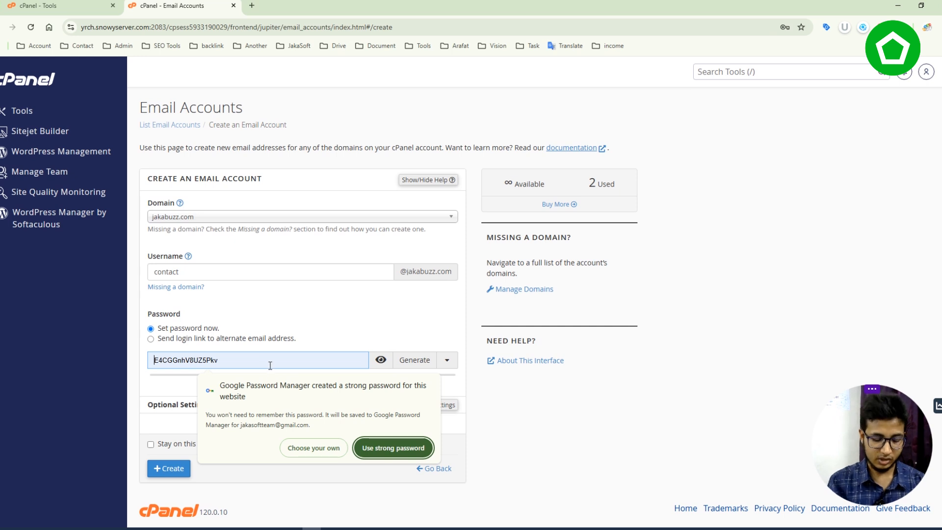
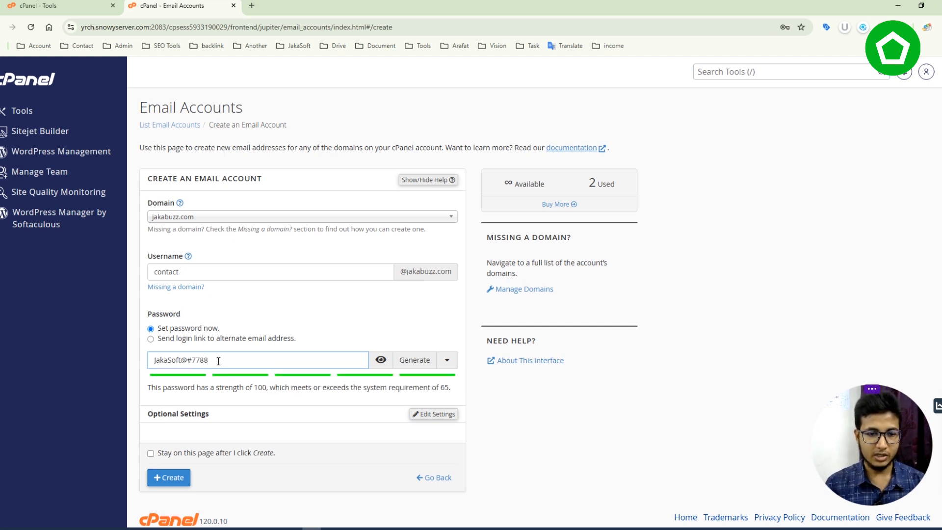
key(ctrl+a)
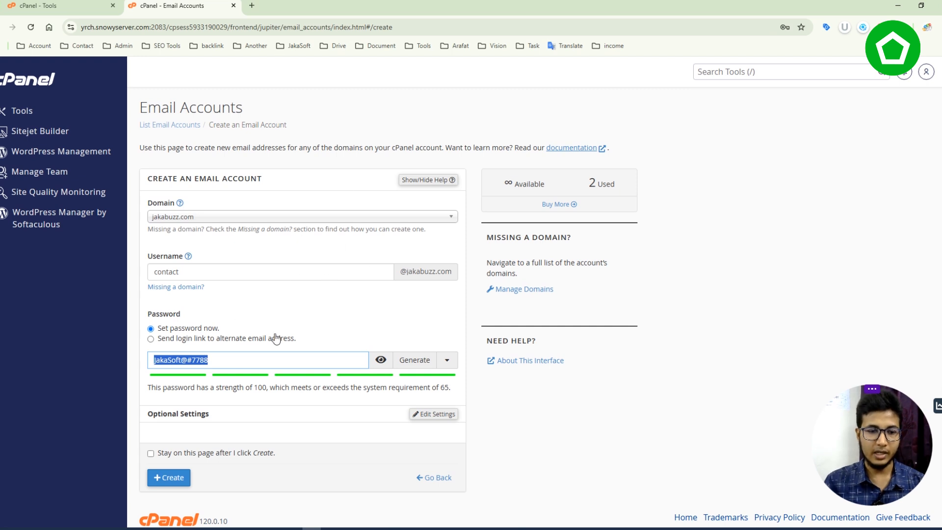
scroll(246, 402, down, 1)
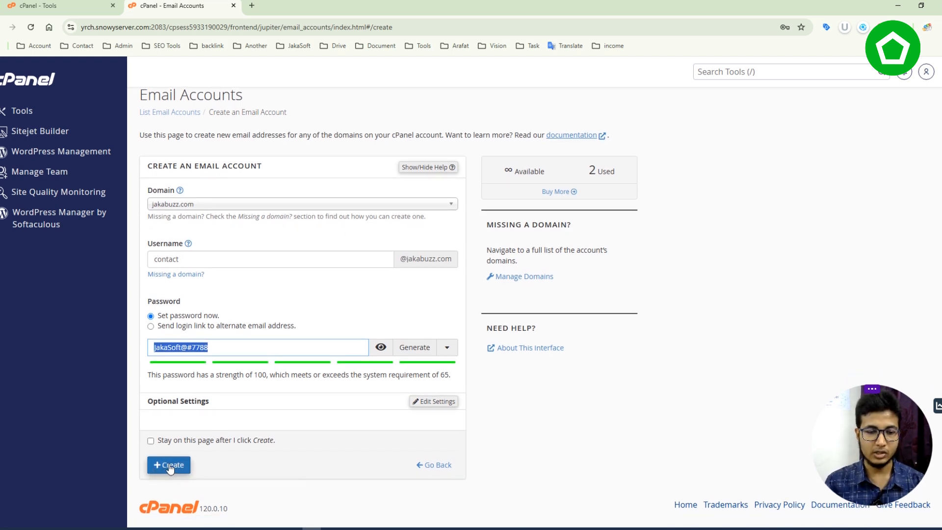
click(178, 468)
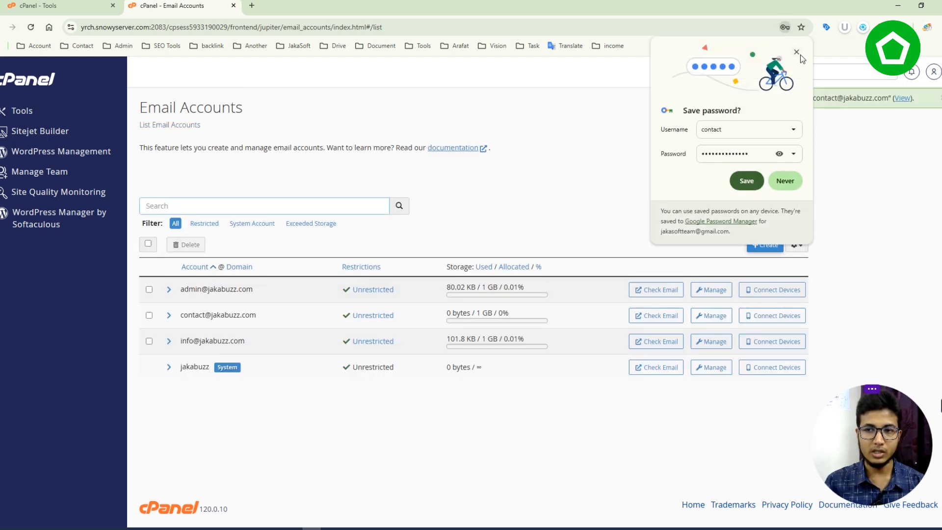
click(796, 52)
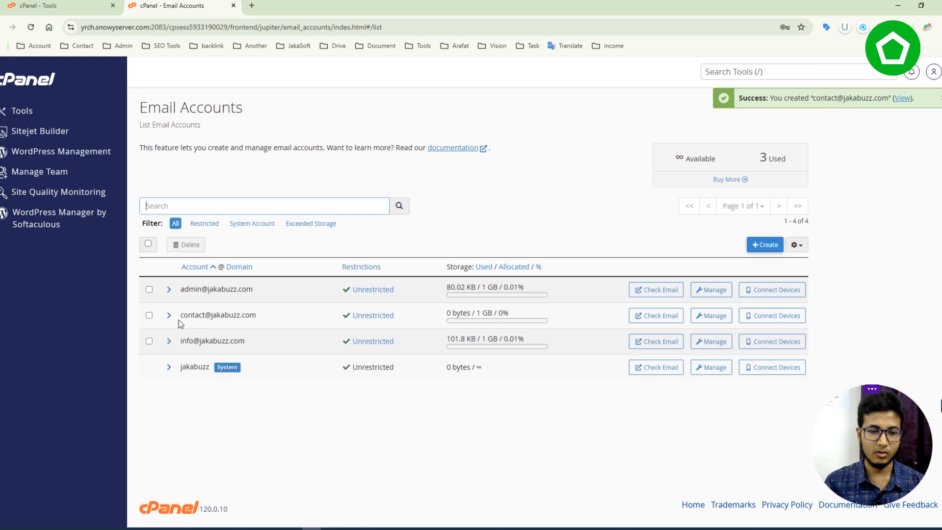
drag(180, 316, 263, 318)
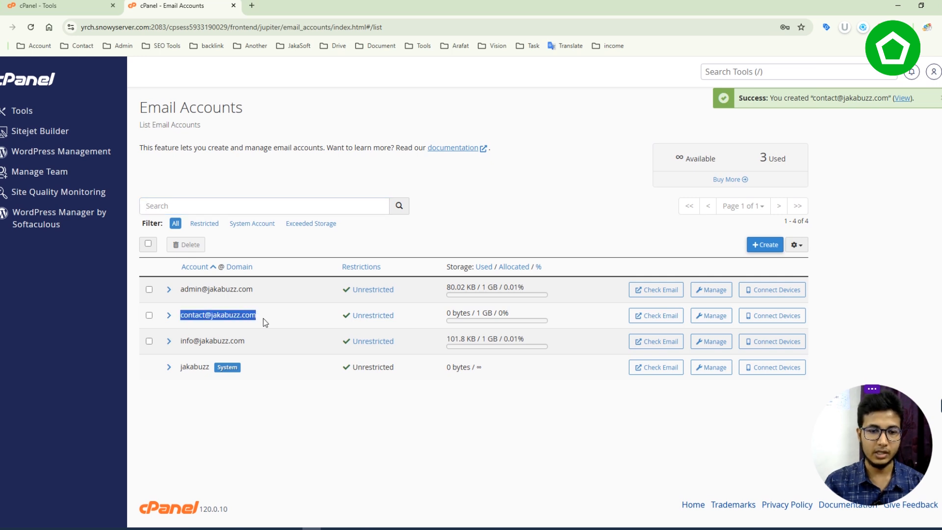
click(419, 436)
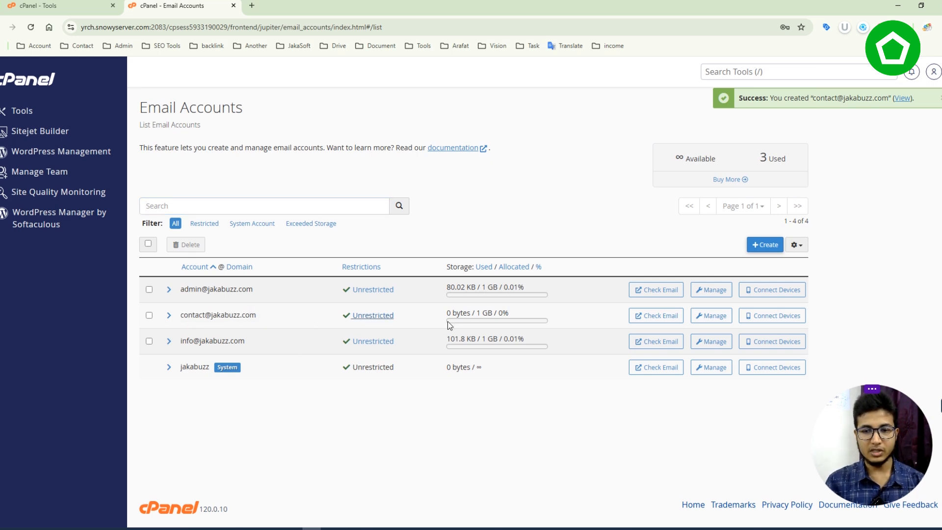
click(656, 316)
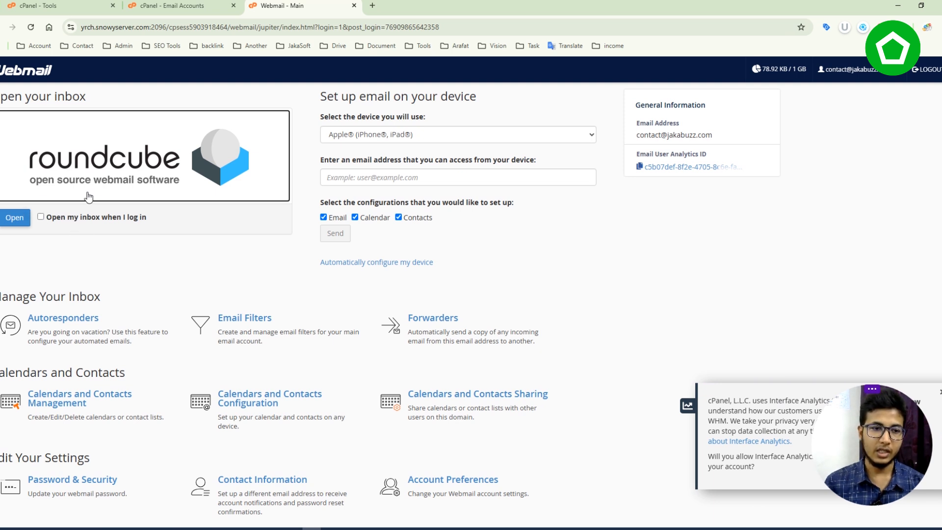
Turn on 'Open my inbox when I log in' and launch Roundcube
click(41, 218)
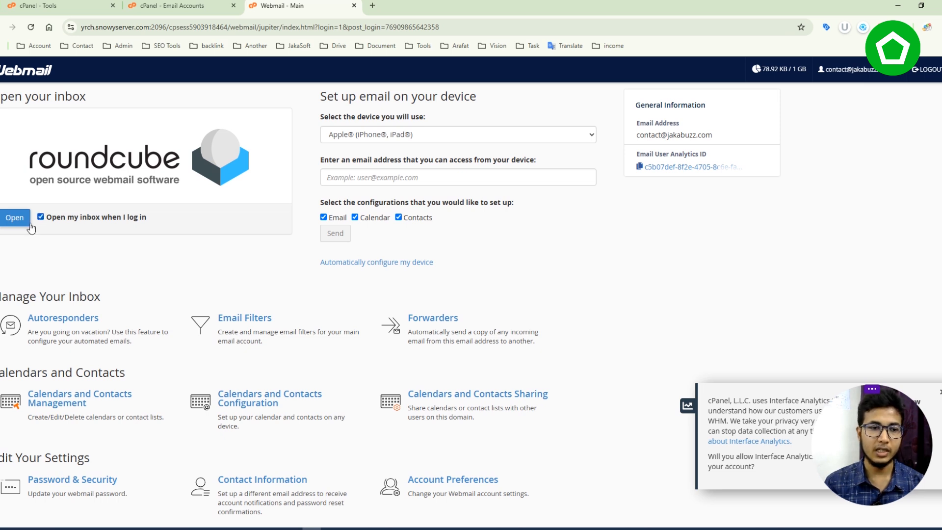
click(14, 221)
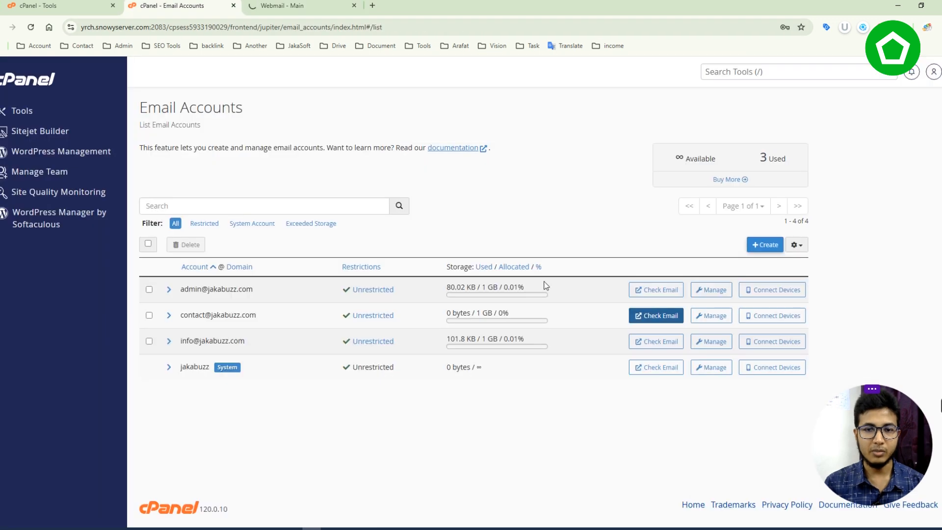
click(172, 5)
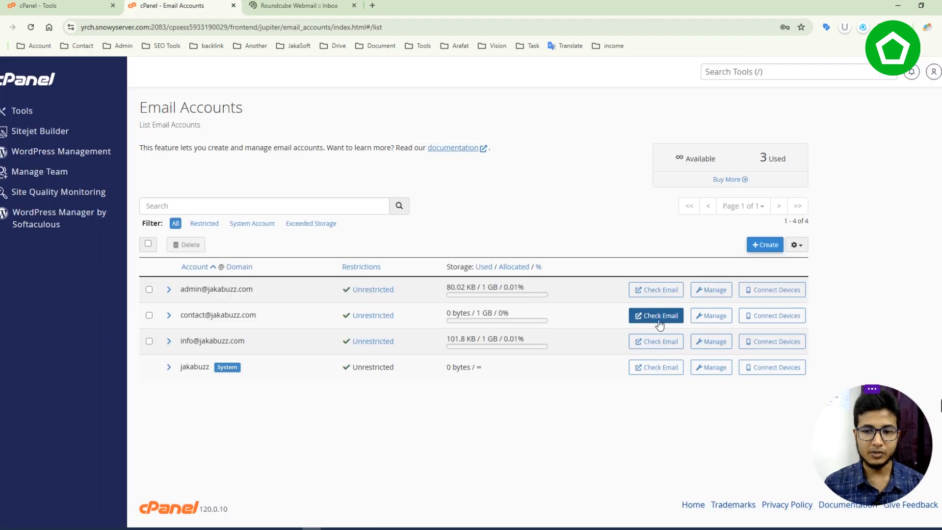
click(660, 322)
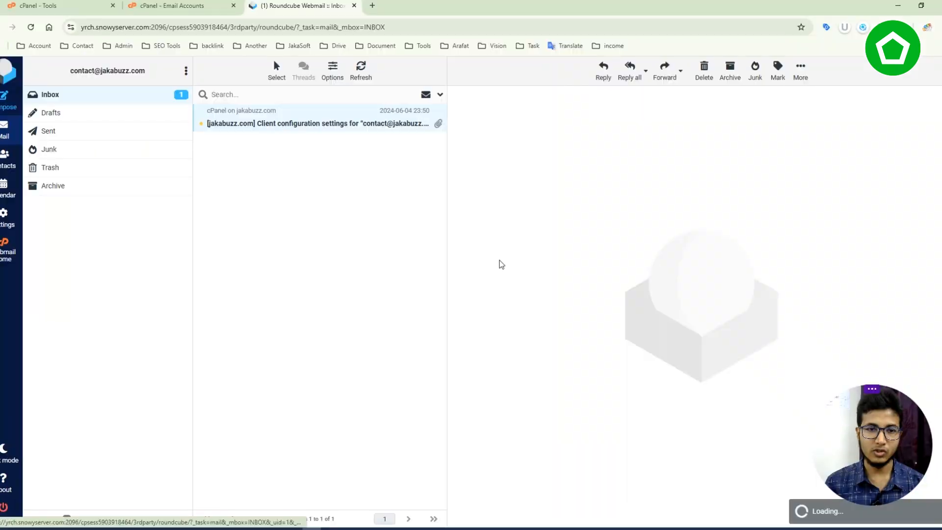
scroll(622, 374, down, 5)
scroll(622, 373, up, 5)
scroll(624, 288, down, 6)
scroll(602, 337, up, 5)
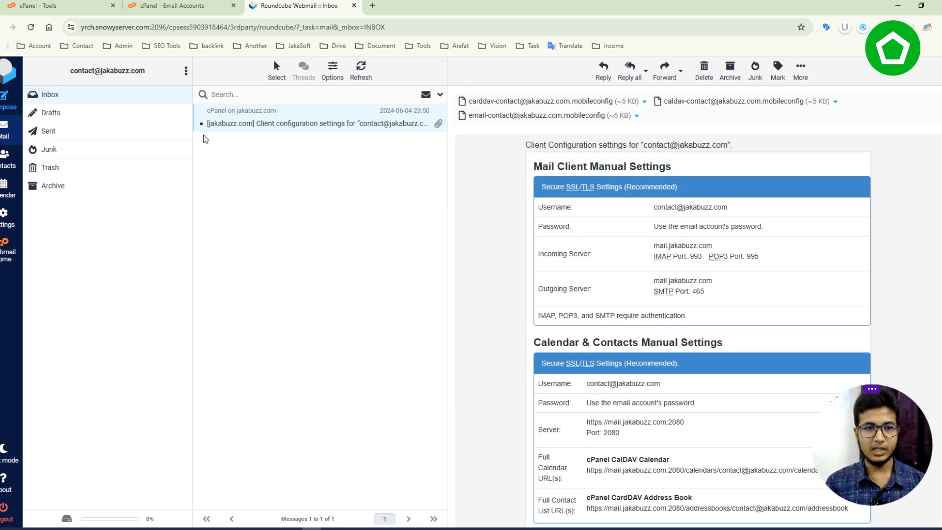
click(69, 99)
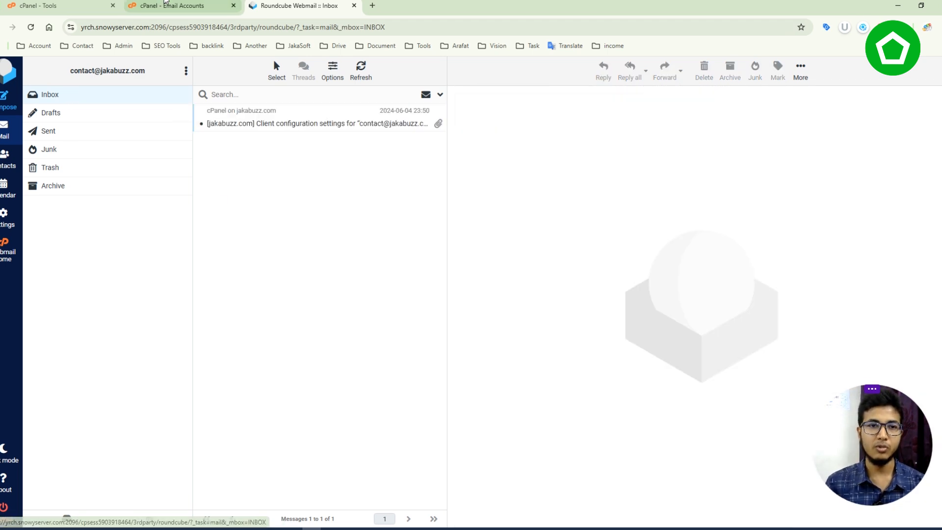
Read cPanel's 'Client configuration settings' message in the Roundcube inbox
click(165, 4)
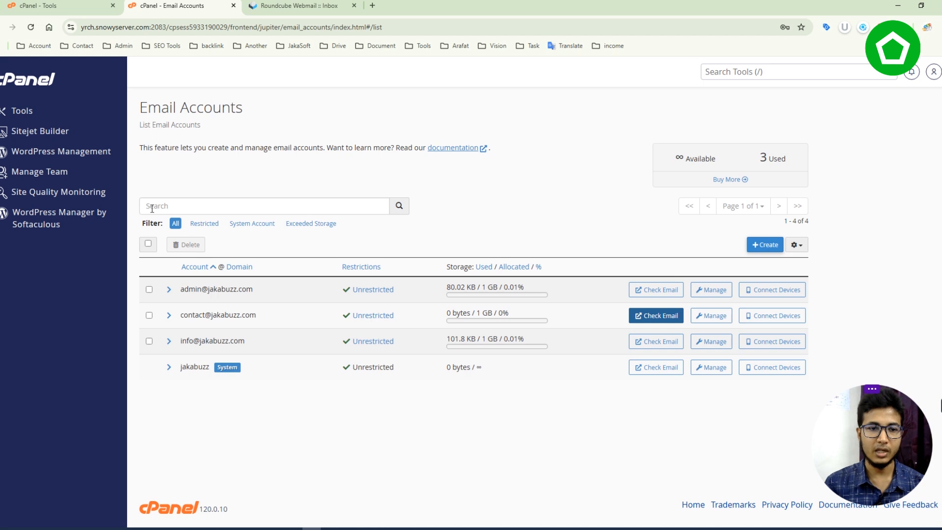
click(285, 4)
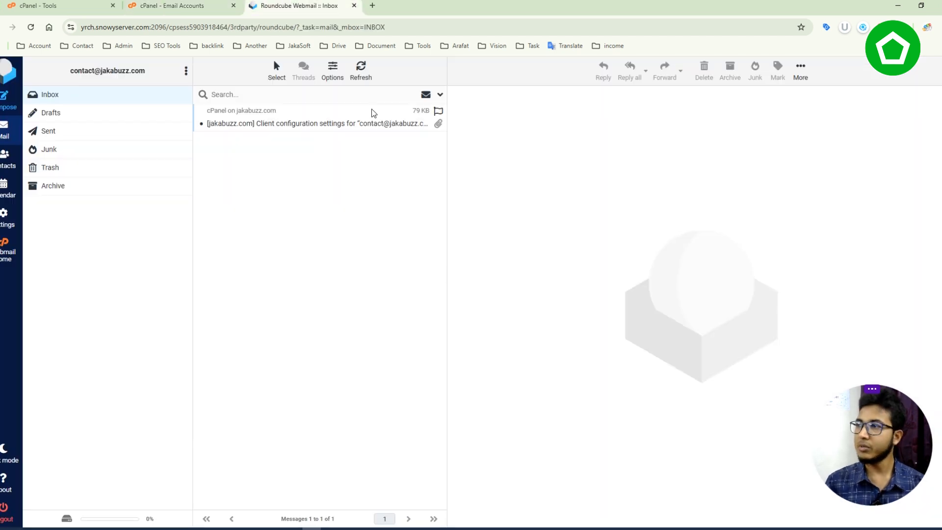
click(274, 121)
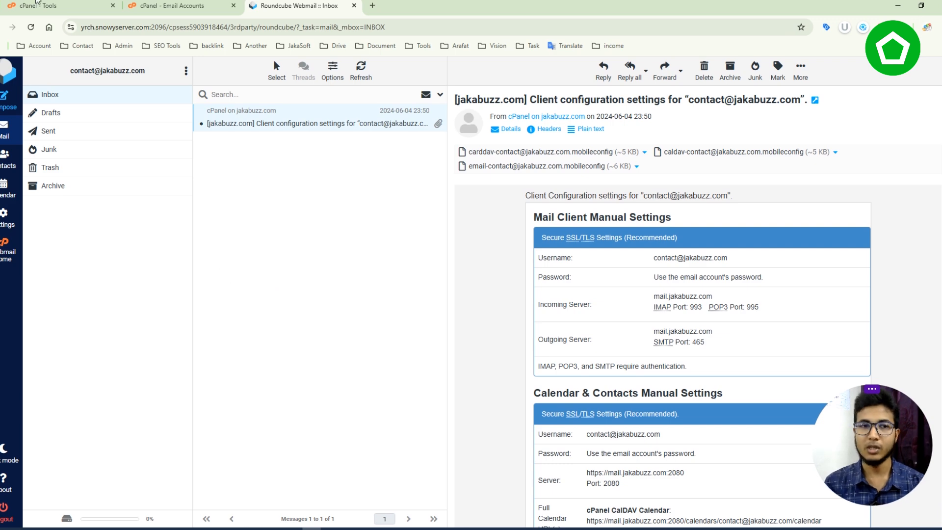
click(171, 6)
click(297, 5)
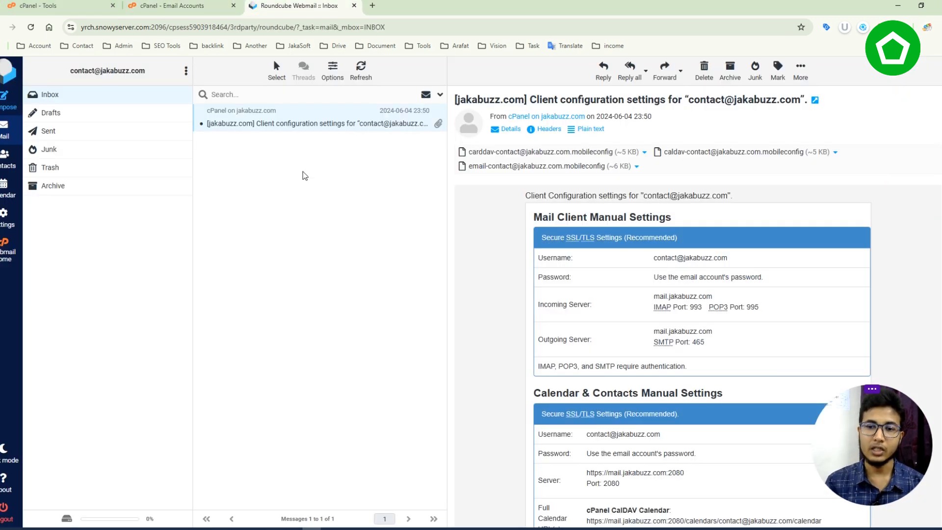